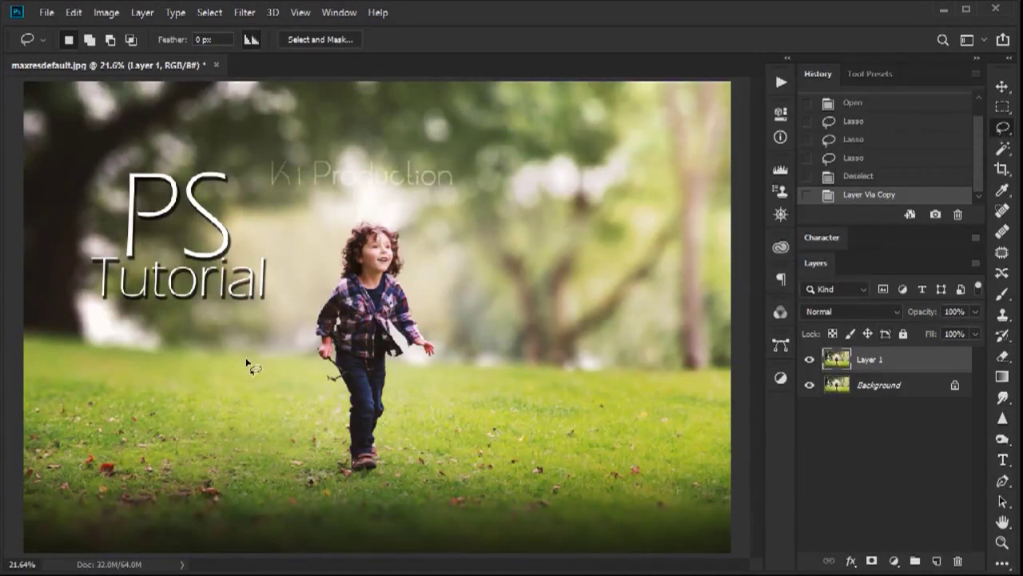
Draw a loose freehand lasso selection around the whole child, from the curly hair down to the shoes.
scroll(346, 307, up, 2)
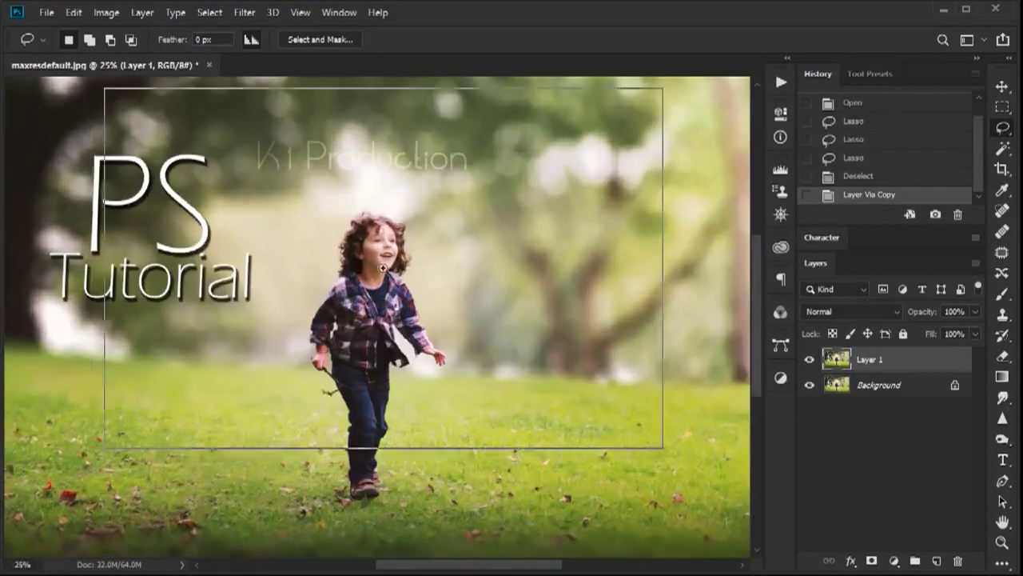
scroll(414, 248, up, 1)
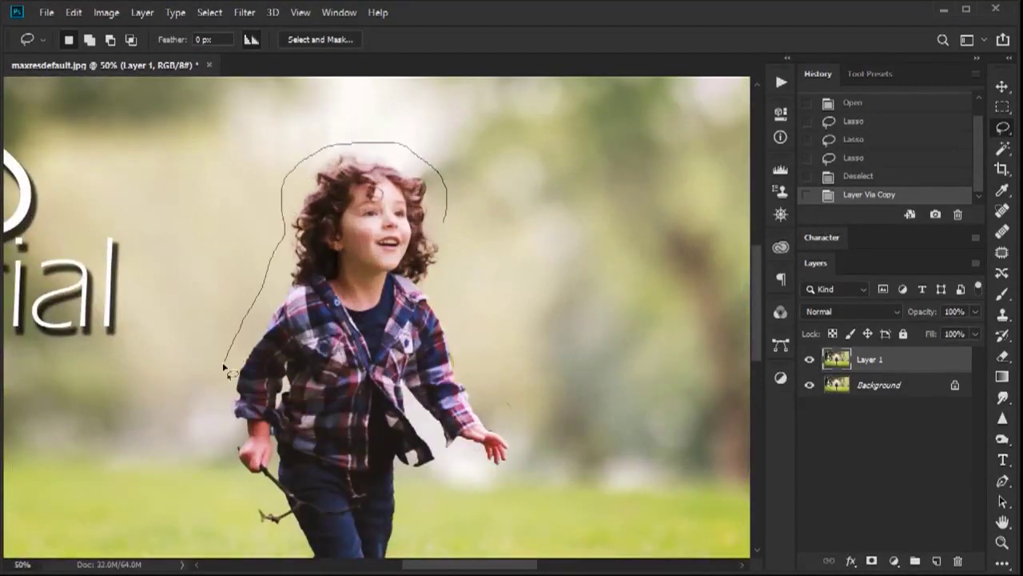
mouse_move(225, 367)
mouse_down()
mouse_move(301, 193)
mouse_move(289, 240)
mouse_up()
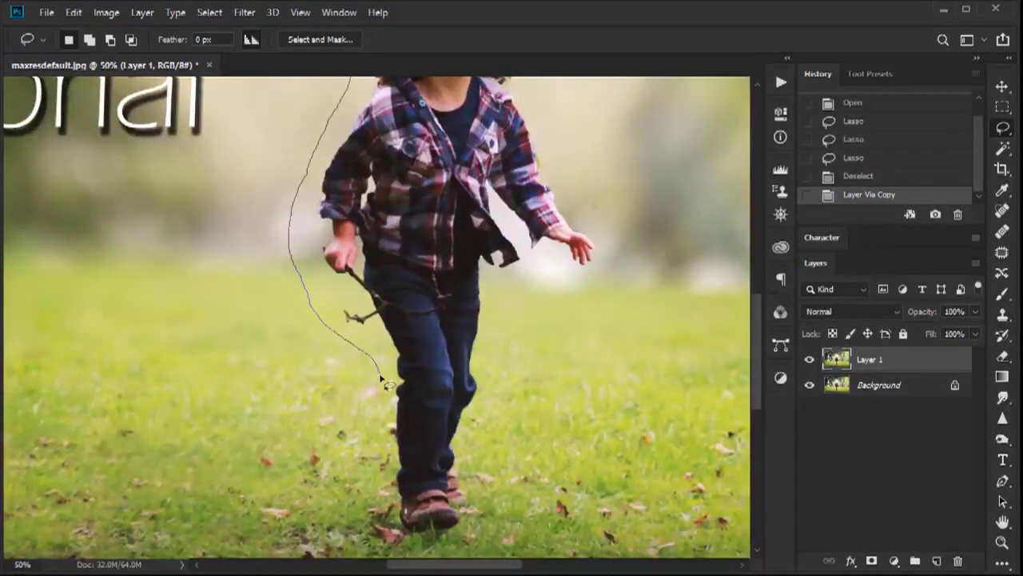
mouse_move(382, 379)
mouse_down()
mouse_move(363, 209)
mouse_move(364, 252)
mouse_up()
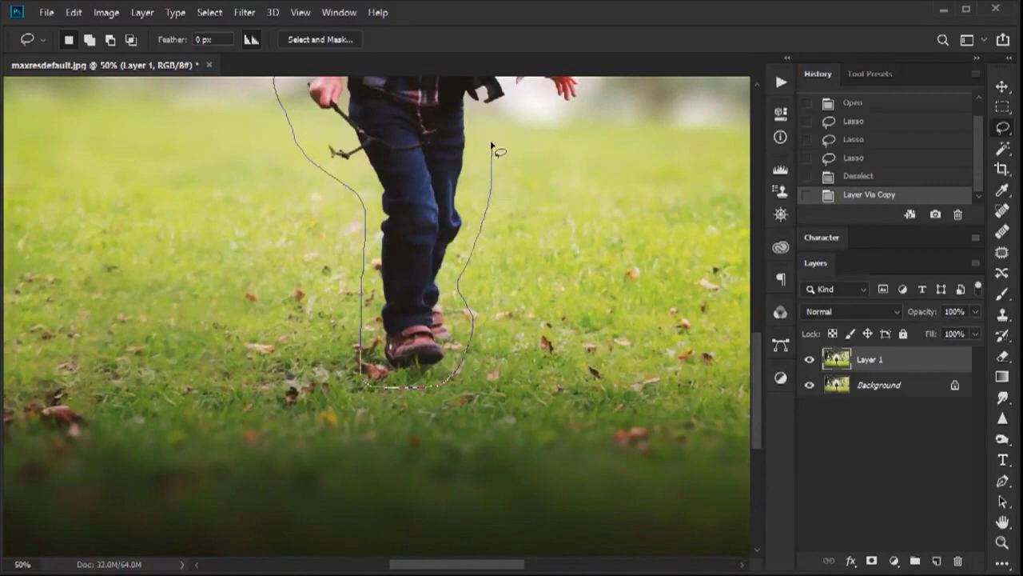
mouse_move(484, 120)
mouse_down()
mouse_move(416, 370)
mouse_move(460, 366)
mouse_up()
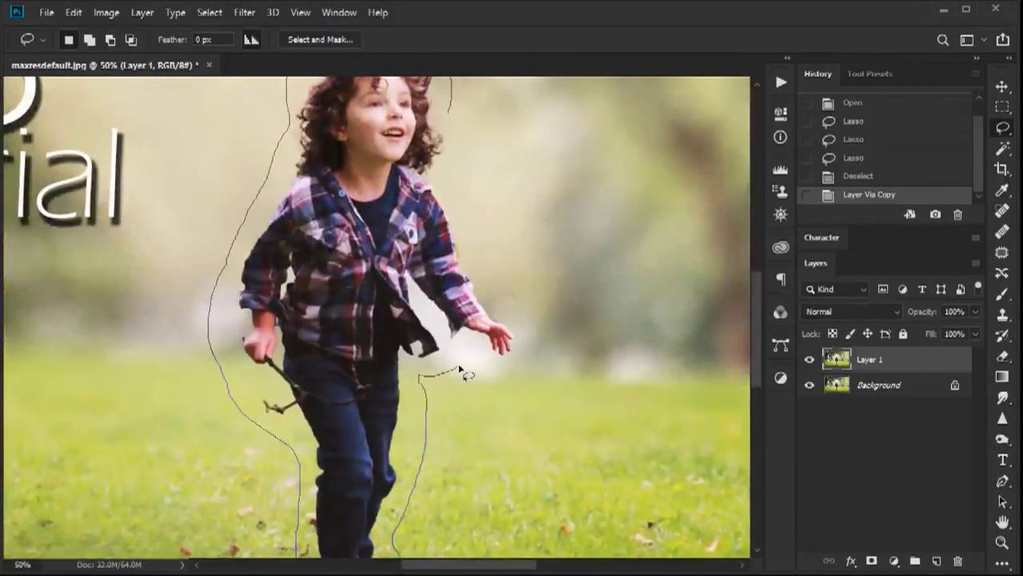
drag(470, 232, 458, 192)
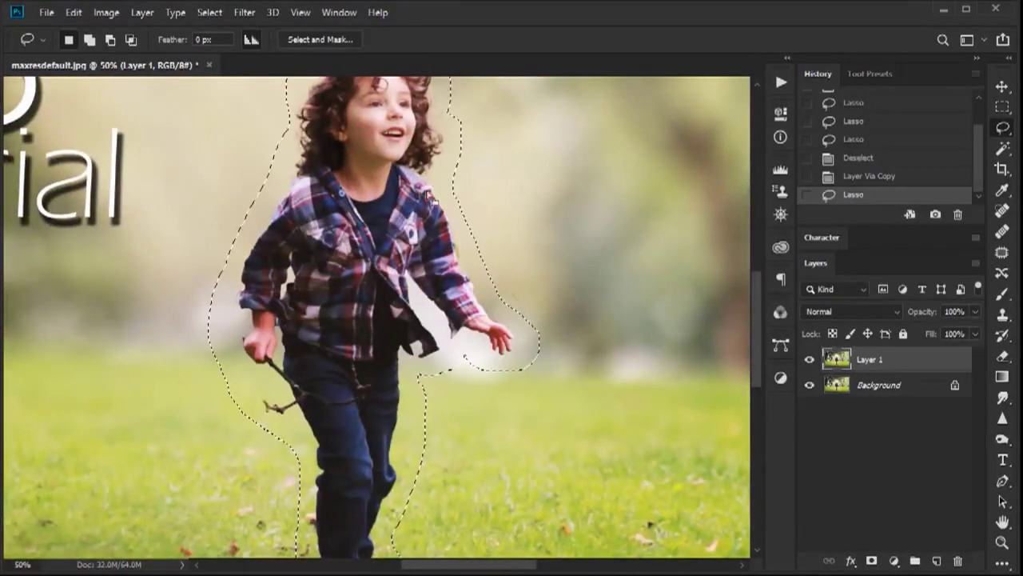
Refine the child's selection beside the lower legs and around the hand holding the stick.
scroll(285, 400, down, 2)
scroll(285, 379, down, 4)
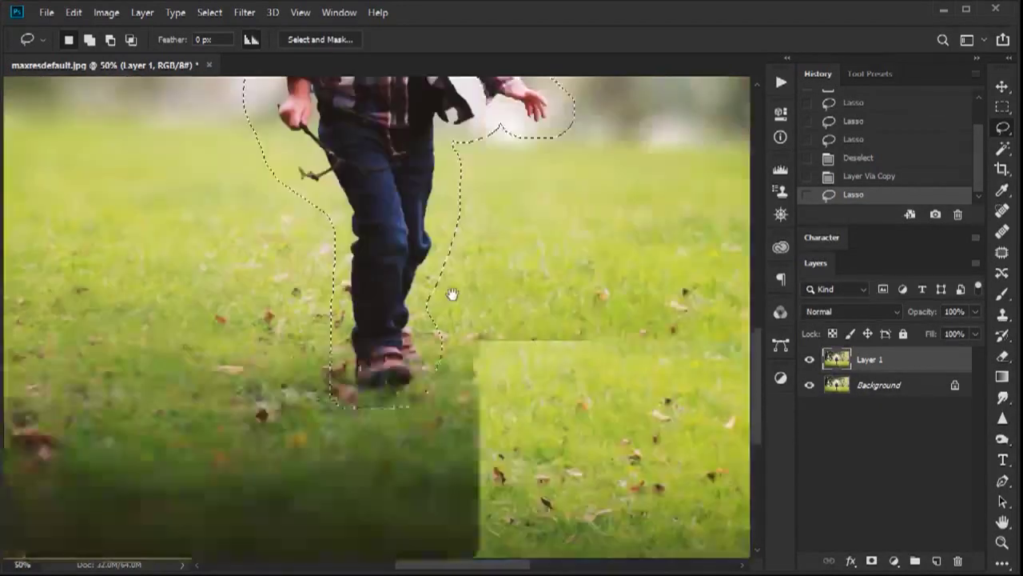
scroll(343, 360, up, 1)
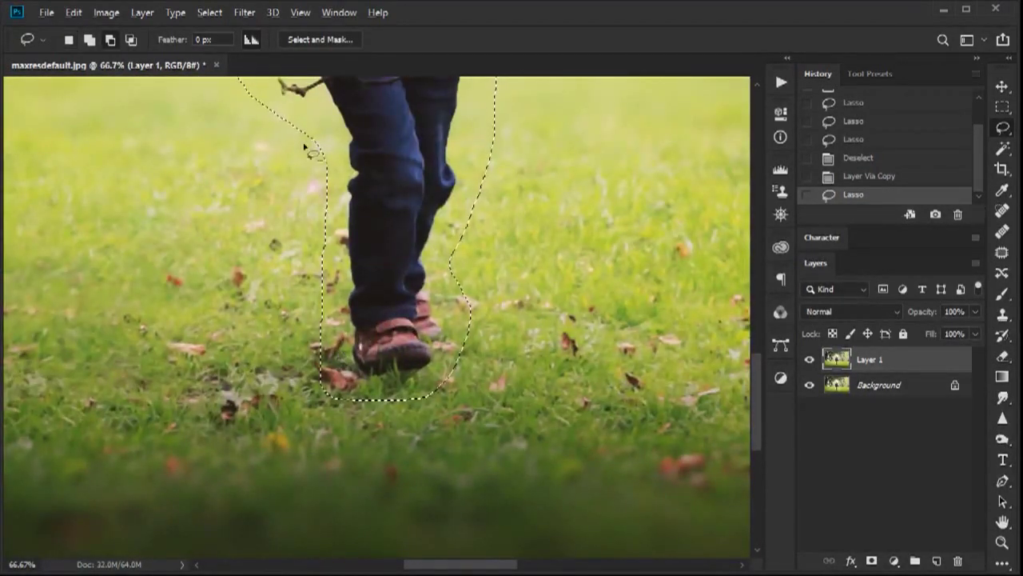
drag(345, 160, 276, 153)
scroll(296, 400, up, 5)
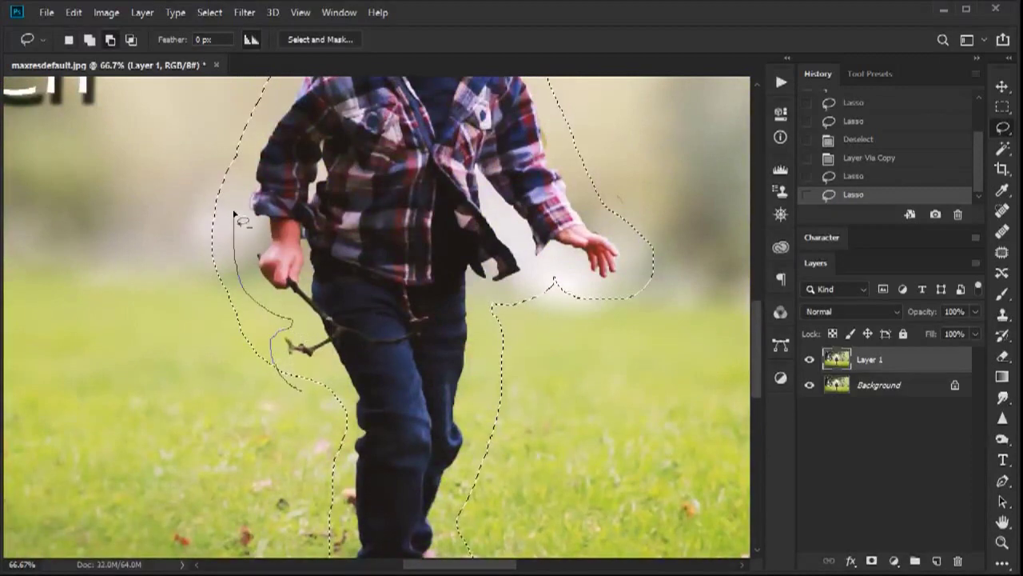
drag(236, 217, 240, 183)
drag(562, 315, 434, 429)
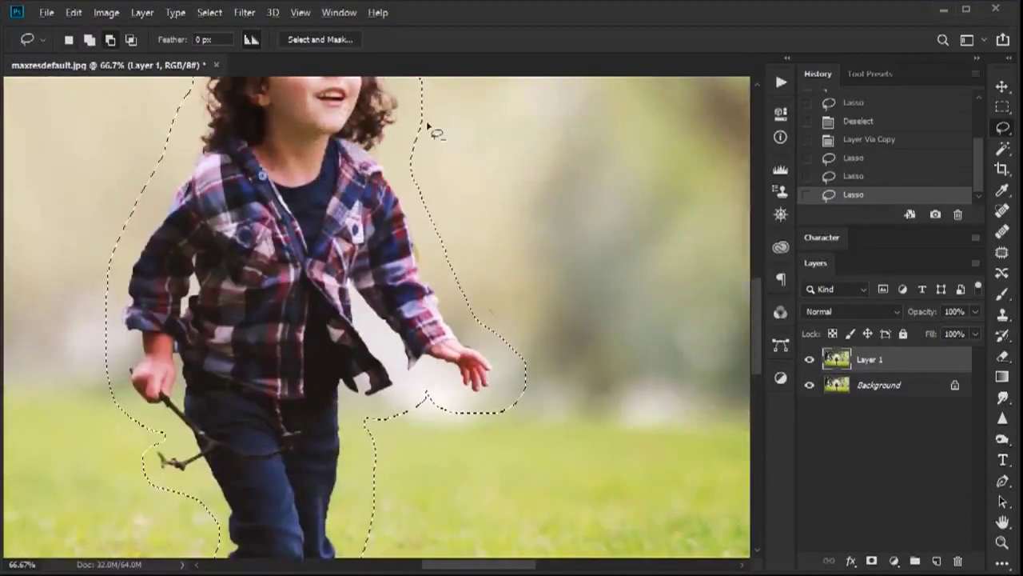
Tighten the selection outline around the child's head, shoulders, arms and stick.
key(ctrl+z)
mouse_move(425, 112)
mouse_down()
mouse_move(404, 406)
mouse_move(356, 191)
mouse_up()
drag(356, 192, 319, 373)
mouse_move(131, 185)
mouse_down()
mouse_move(166, 439)
mouse_move(196, 136)
mouse_up()
drag(196, 133, 126, 468)
mouse_move(126, 469)
mouse_down()
mouse_move(186, 348)
mouse_move(128, 468)
mouse_up()
drag(194, 400, 279, 301)
drag(278, 496, 193, 104)
drag(131, 387, 231, 415)
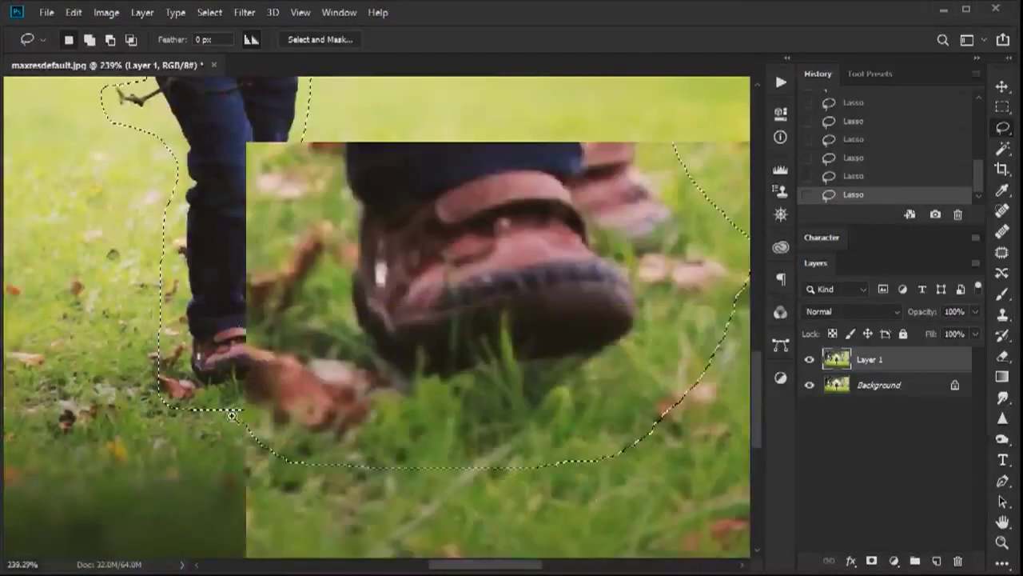
Extend the selection to include the leaves and grass beside and beneath the front shoe.
drag(352, 202, 186, 229)
drag(200, 467, 209, 470)
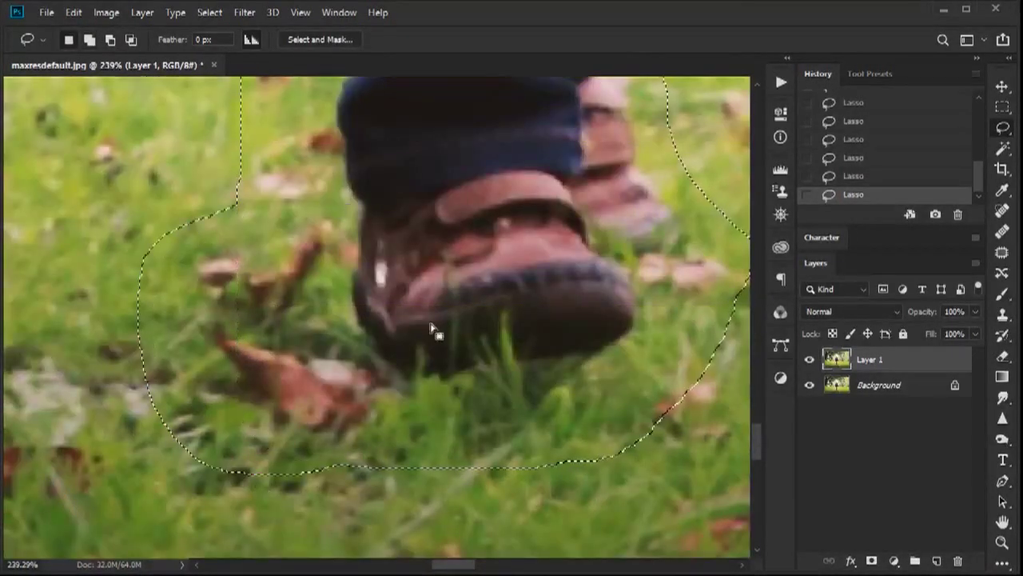
mouse_move(434, 331)
mouse_down()
mouse_move(313, 297)
mouse_move(288, 276)
mouse_up()
drag(73, 350, 40, 368)
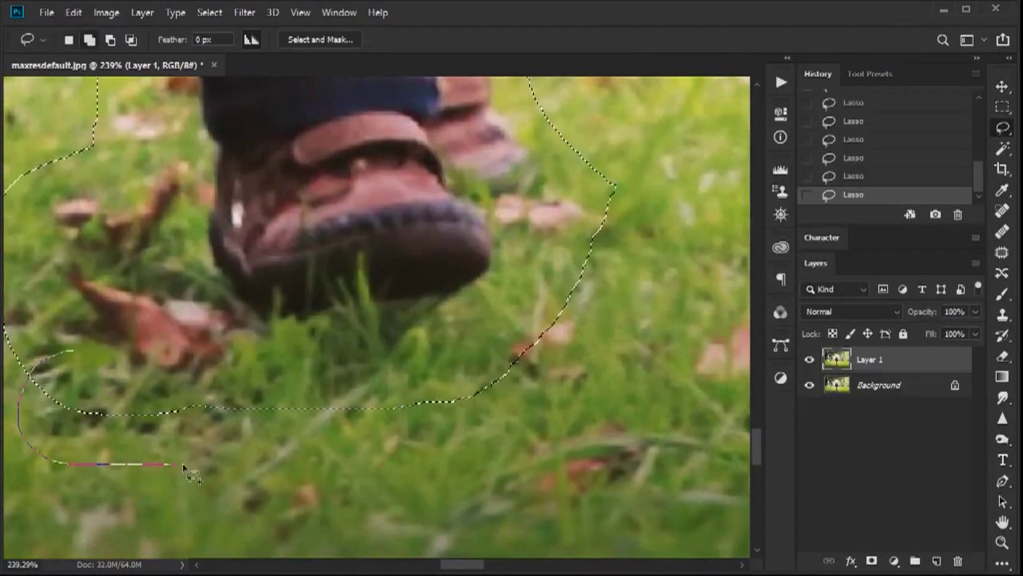
drag(405, 417, 416, 409)
Trim the excess grass from the selection beside the rear shoe and leg.
mouse_move(521, 200)
mouse_down()
mouse_move(479, 298)
mouse_move(438, 349)
mouse_up()
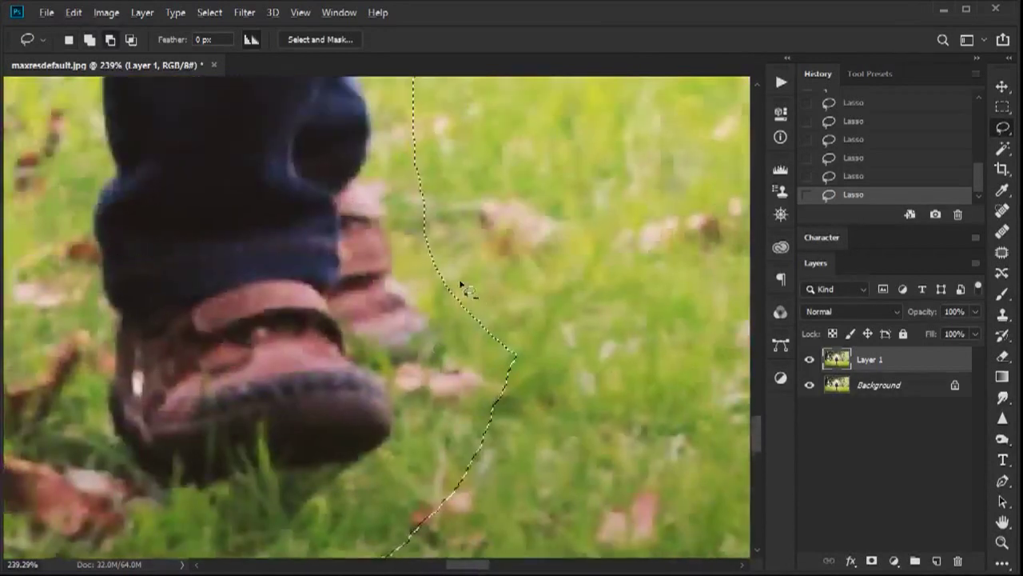
drag(456, 284, 508, 366)
mouse_move(393, 456)
mouse_down()
mouse_move(297, 439)
mouse_move(406, 380)
mouse_move(358, 512)
mouse_up()
drag(375, 264, 322, 379)
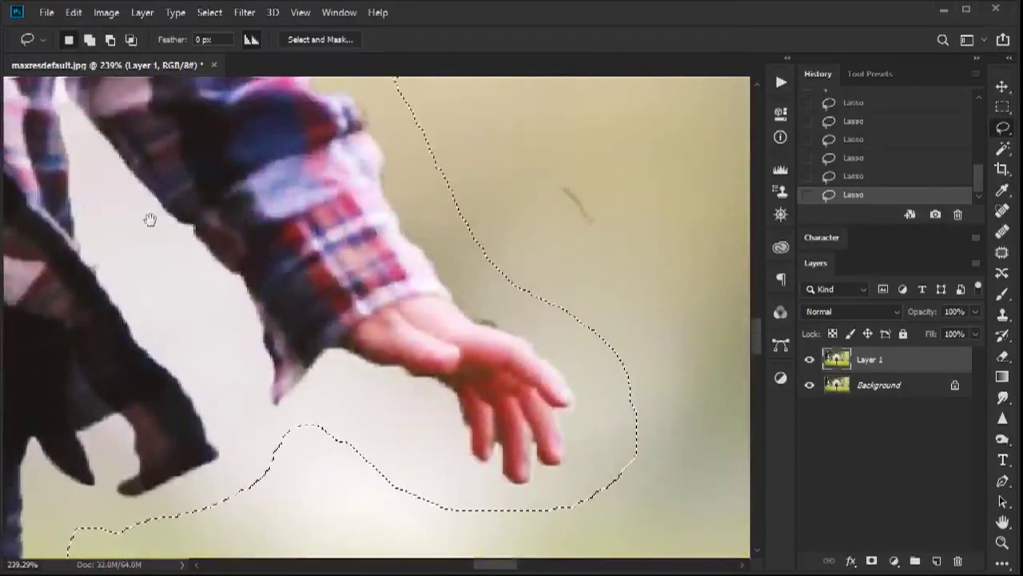
Subtract the background gap between the jacket and the arm, and tighten the selection around the outstretched hand.
drag(150, 222, 246, 281)
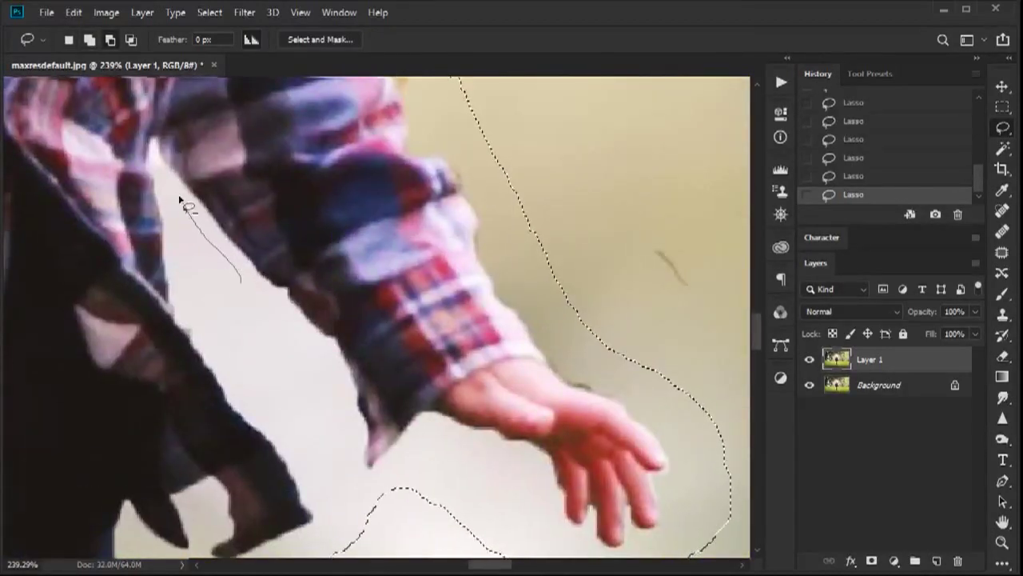
mouse_move(232, 364)
mouse_down()
mouse_move(347, 486)
mouse_move(290, 274)
mouse_move(440, 275)
mouse_move(613, 242)
mouse_move(441, 411)
mouse_up()
key(ctrl+minus)
key(ctrl+minus)
key(ctrl+minus)
key(ctrl+minus)
drag(382, 240, 511, 323)
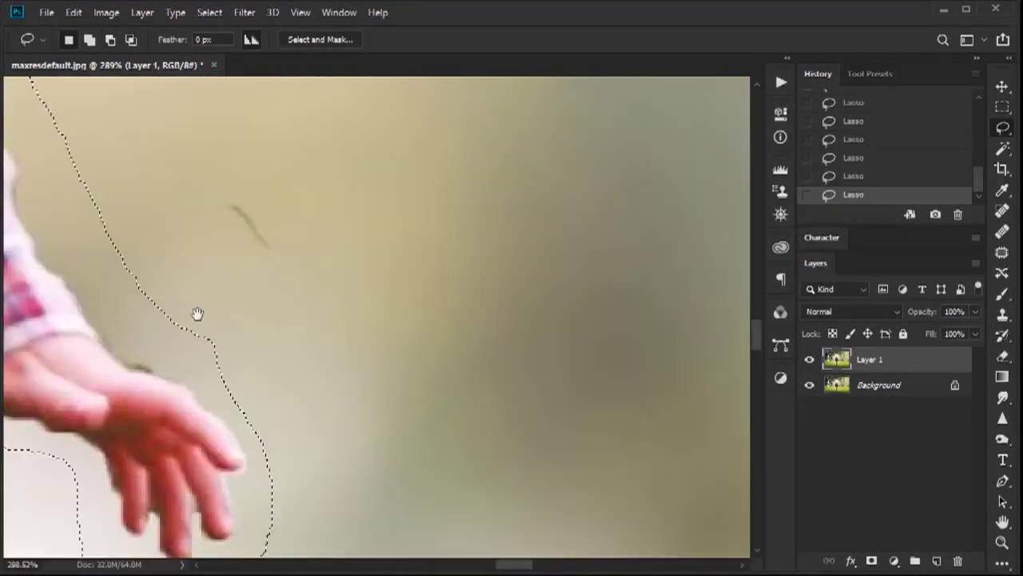
drag(196, 313, 435, 392)
Add the "PS Tutorial" lettering to the selection, leaving out the empty background between its letters.
key(ctrl+0)
mouse_move(102, 233)
mouse_down()
mouse_move(252, 229)
mouse_move(294, 303)
mouse_move(318, 294)
mouse_move(319, 360)
mouse_up()
ctrl+click(281, 294)
mouse_move(421, 284)
mouse_down()
mouse_move(383, 223)
mouse_move(230, 213)
mouse_move(205, 390)
mouse_move(122, 432)
mouse_move(172, 336)
mouse_up()
mouse_move(442, 368)
mouse_down()
mouse_move(499, 182)
mouse_move(424, 88)
mouse_up()
mouse_move(514, 134)
mouse_down()
mouse_move(550, 297)
mouse_move(426, 312)
mouse_up()
mouse_move(280, 324)
mouse_down()
mouse_move(184, 378)
mouse_move(258, 416)
mouse_move(281, 325)
mouse_up()
Add the "K1 Production" watermark to the selection and trim the outline close beneath its letters.
mouse_move(489, 183)
mouse_down()
mouse_move(270, 247)
mouse_move(613, 342)
mouse_move(581, 259)
mouse_up()
drag(431, 266, 268, 243)
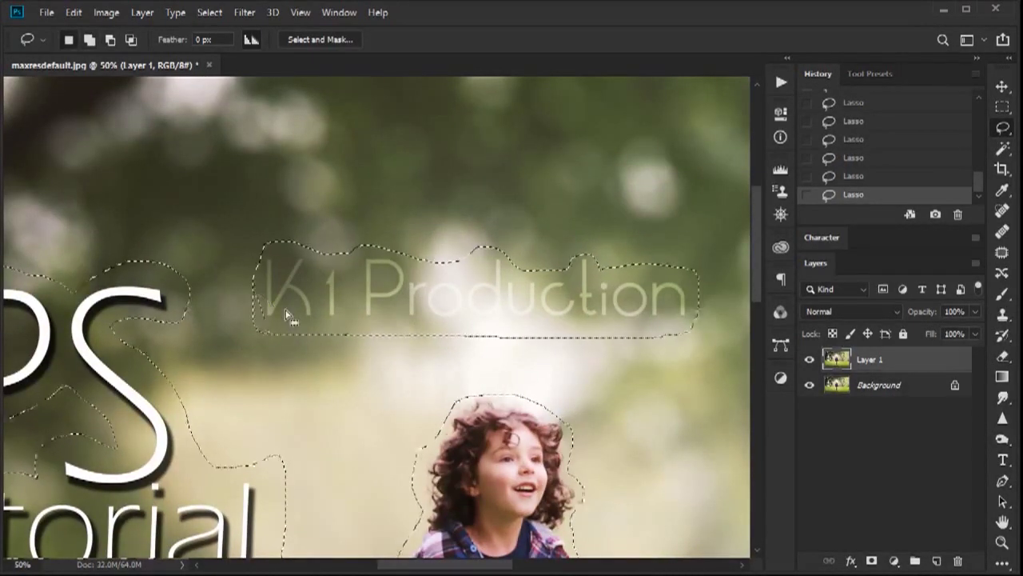
mouse_move(245, 335)
mouse_down()
mouse_move(444, 326)
mouse_move(525, 363)
mouse_move(247, 354)
mouse_up()
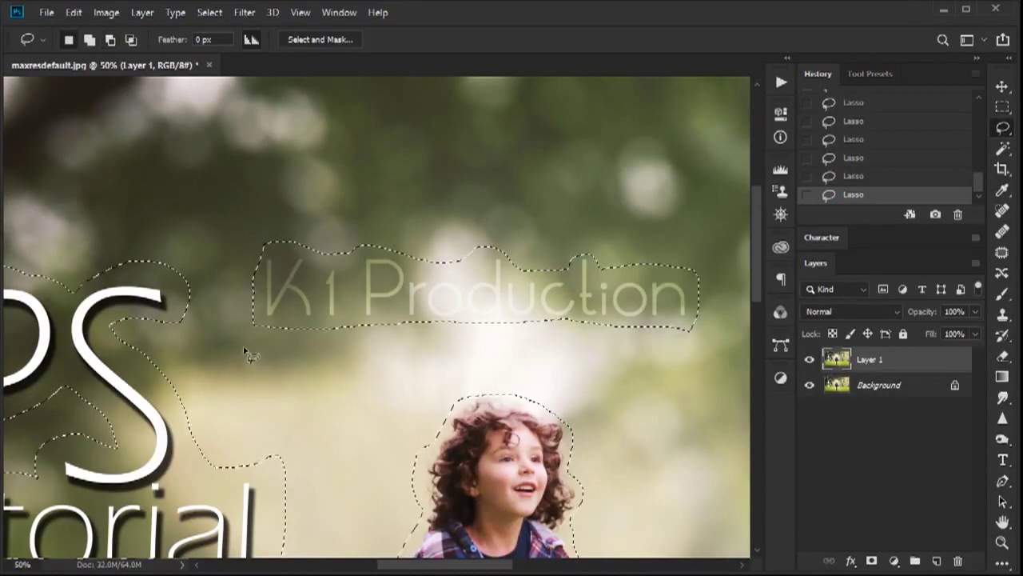
key(ctrl+0)
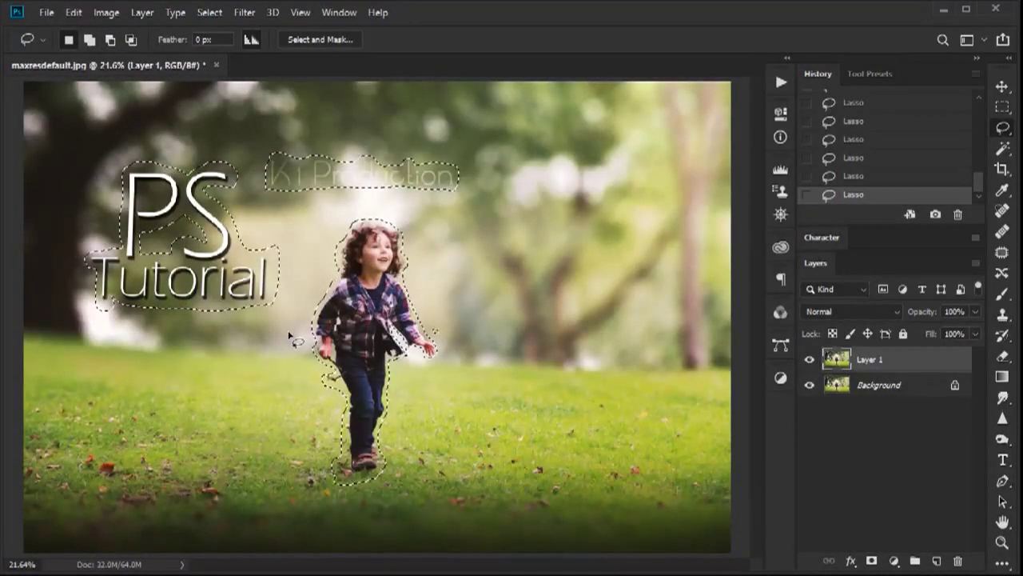
Fill the selection with Content-Aware, Color Adaptation on, Normal mode and 100% opacity, and deselect it.
key(i)
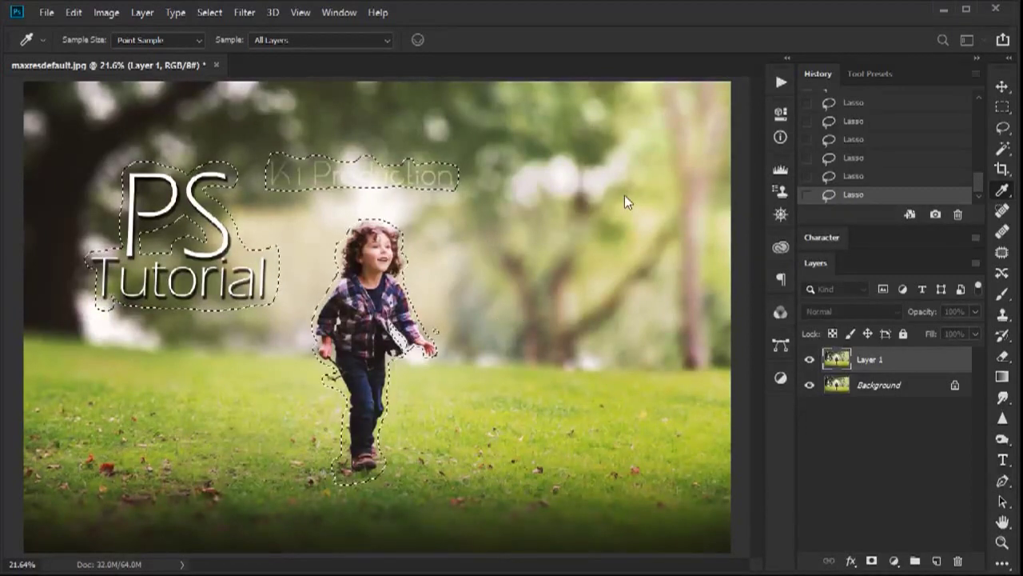
key(shift+F5)
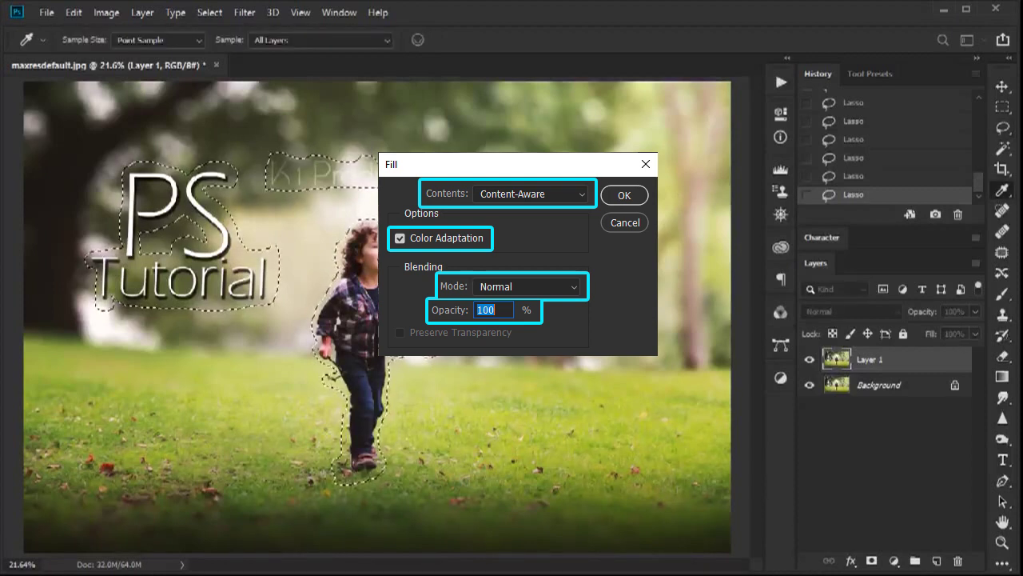
click(624, 195)
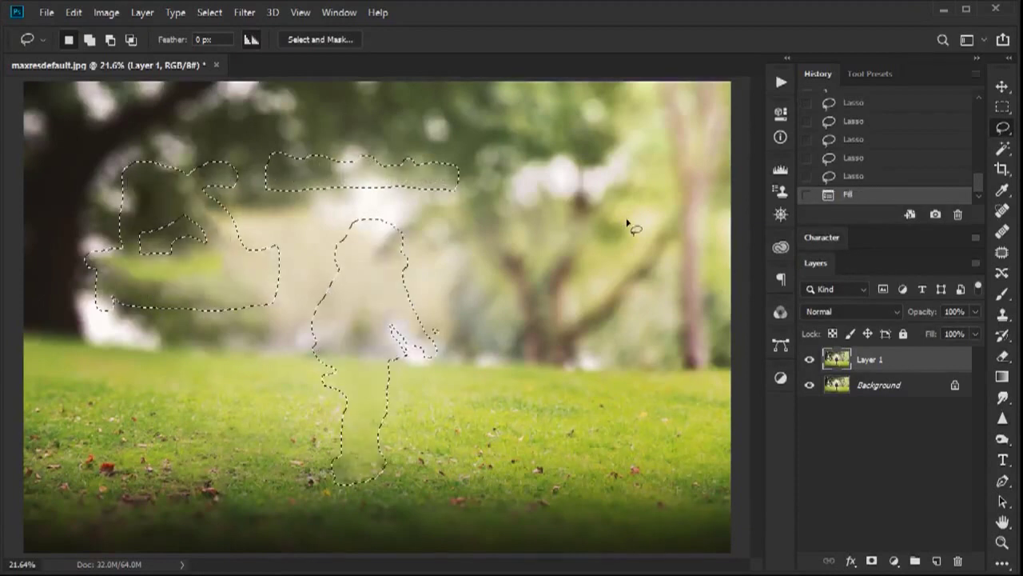
key(ctrl+d)
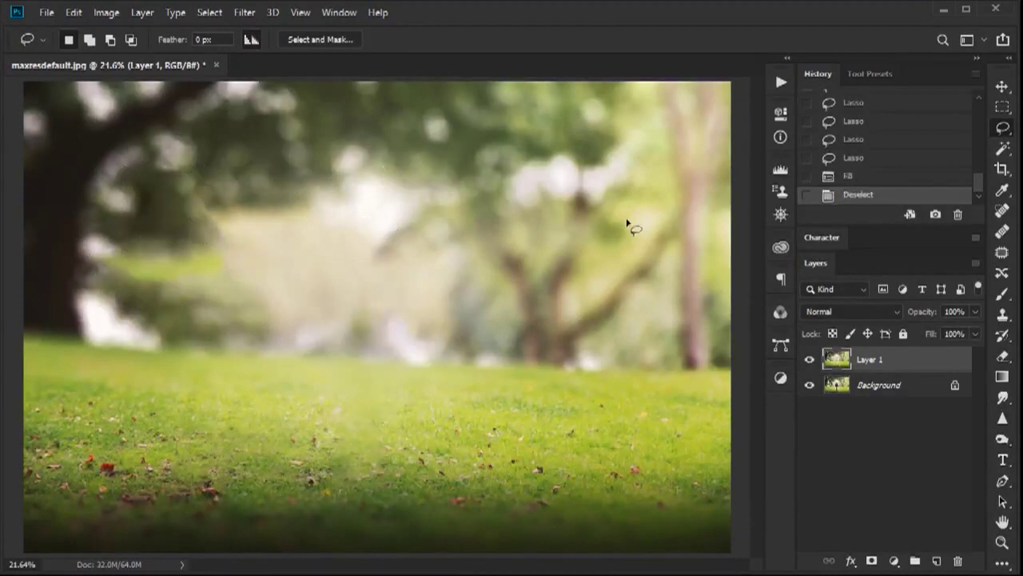
Use the Patch tool to replace the smeared grass where the child's legs were with clean grass, and deselect.
key(ctrl+plus)
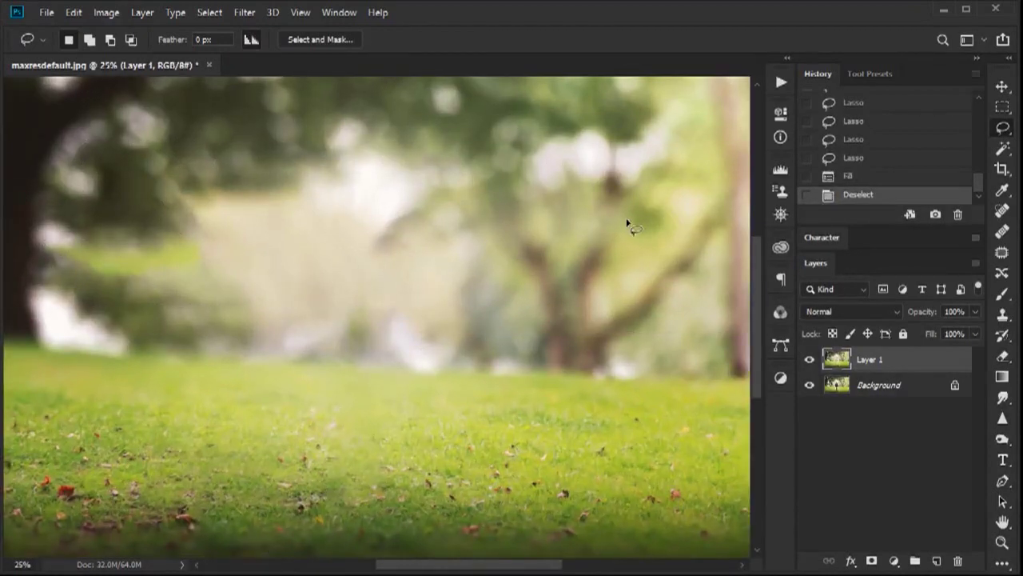
key(ctrl+plus)
key(ctrl+plus)
key(ctrl+plus)
key(j)
key(l)
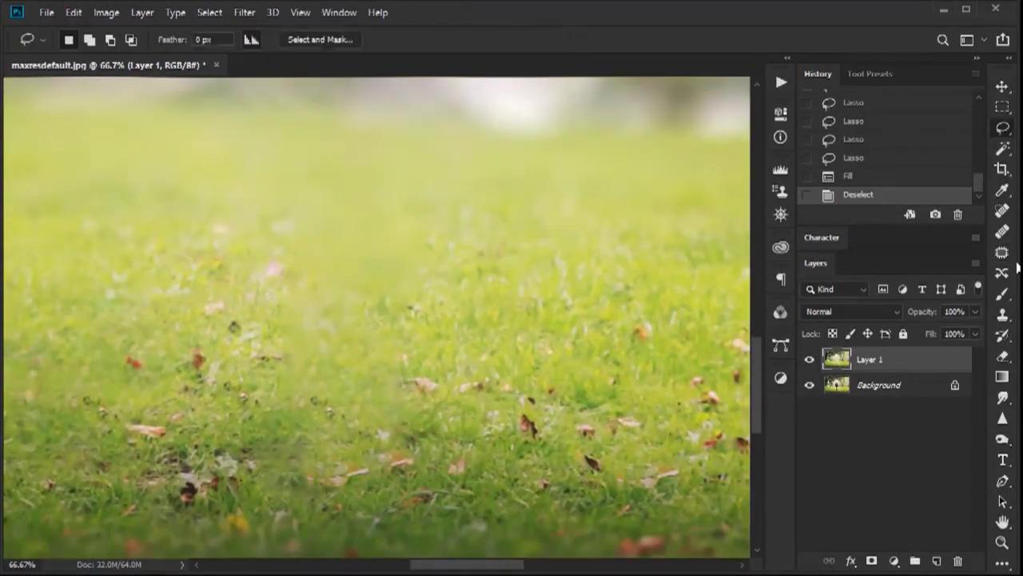
click(1001, 253)
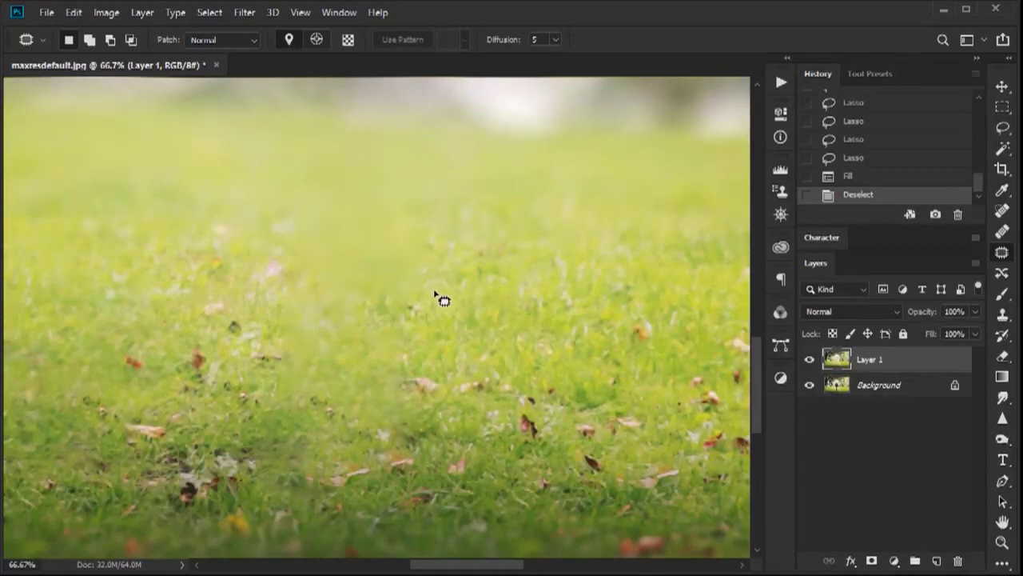
mouse_move(465, 238)
mouse_down()
mouse_move(404, 166)
mouse_move(281, 189)
mouse_up()
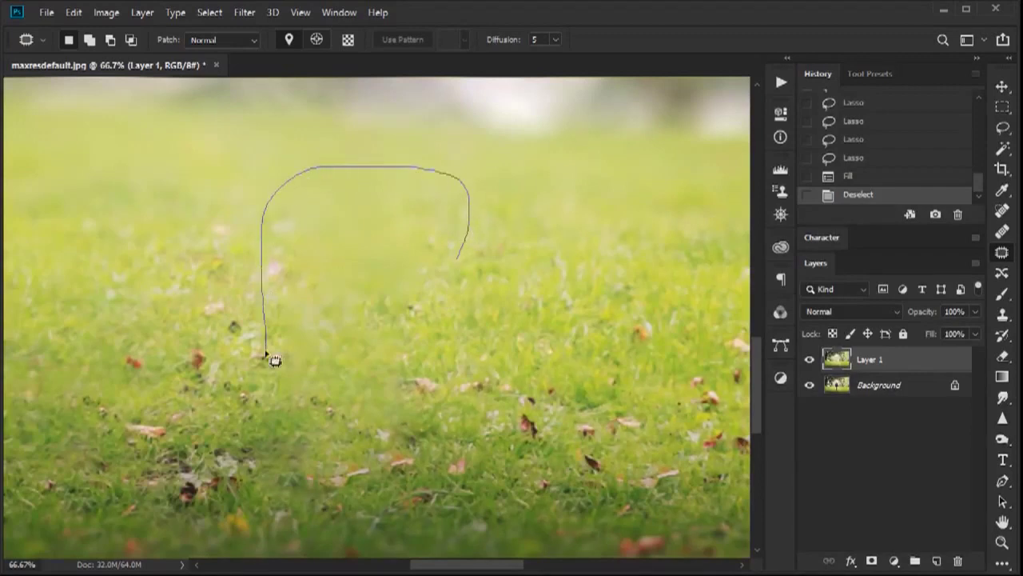
mouse_move(272, 359)
mouse_down()
mouse_move(266, 410)
mouse_move(364, 446)
mouse_up()
mouse_move(461, 374)
mouse_down()
mouse_move(445, 299)
mouse_move(160, 313)
mouse_move(604, 314)
mouse_up()
key(ctrl+minus)
key(ctrl+d)
Patch a second smeared area left by the removed child with clean nearby texture, and deselect it.
drag(372, 326, 376, 340)
mouse_move(387, 329)
mouse_down()
mouse_move(490, 324)
mouse_move(548, 413)
mouse_up()
key(ctrl+d)
drag(335, 198, 515, 369)
drag(513, 428, 489, 315)
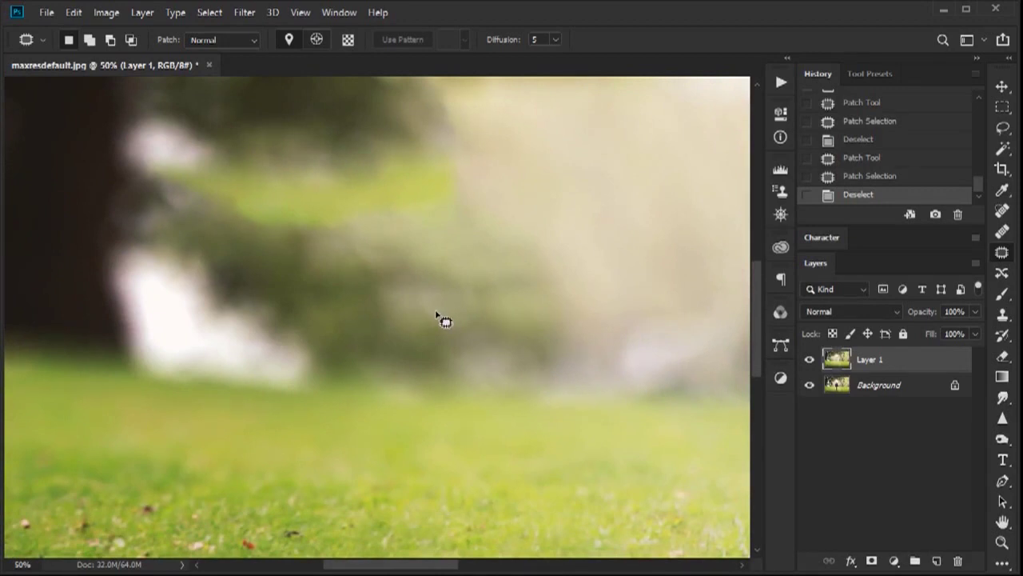
key(ctrl+0)
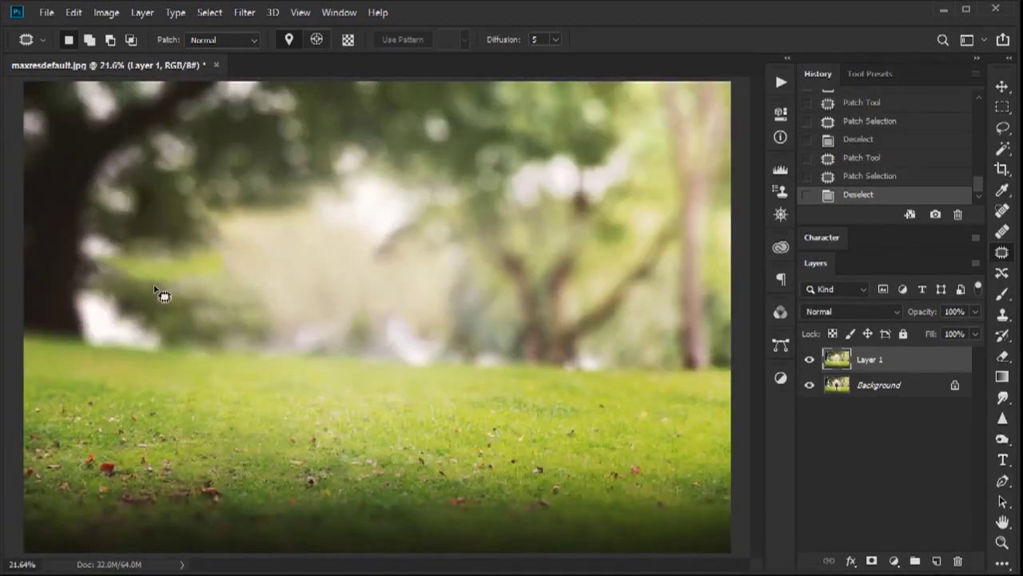
Add a new layer above Layer 1 and set the Clone Stamp tool to sample Current & Below.
ctrl+click(155, 248)
click(937, 560)
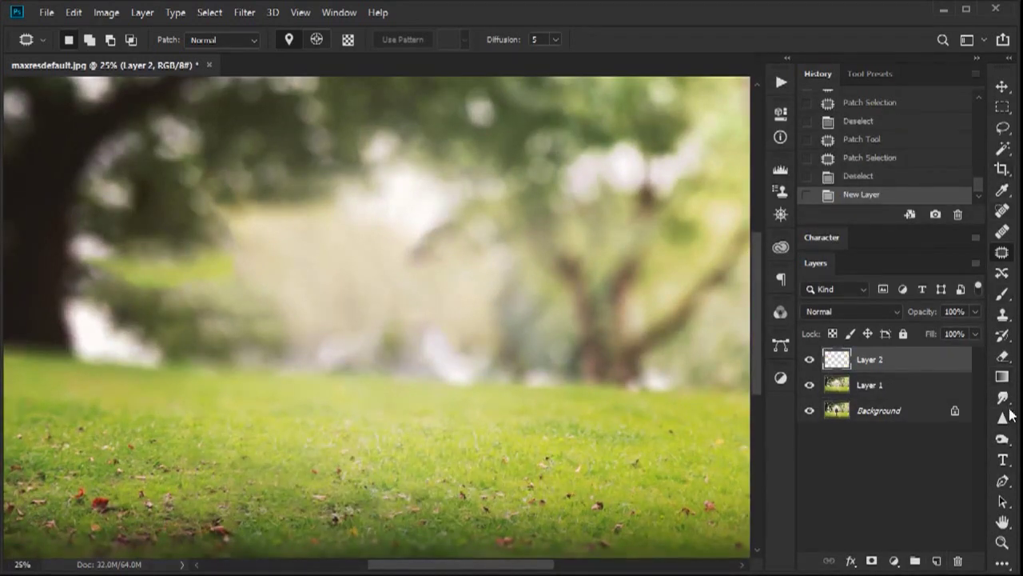
click(1003, 315)
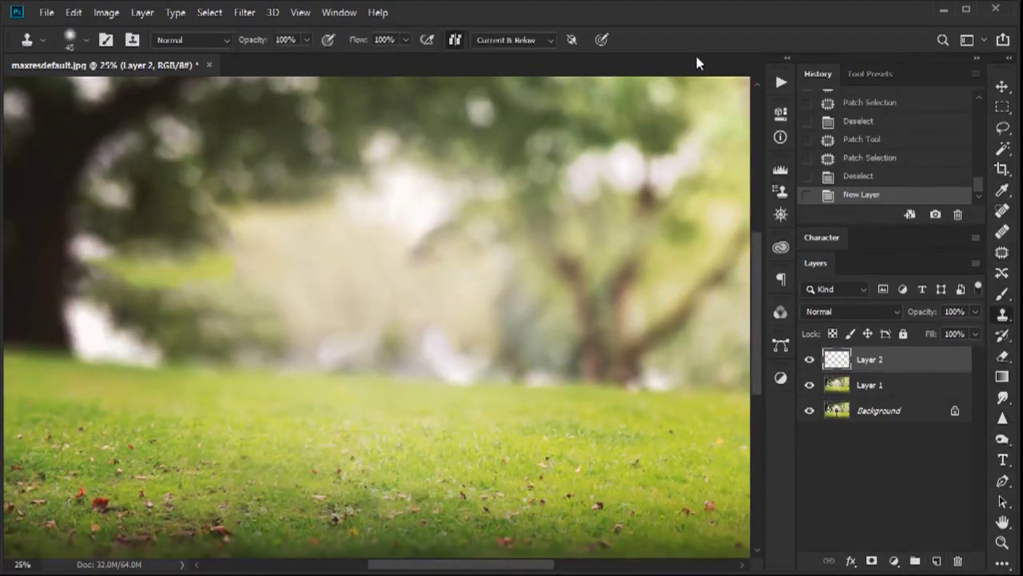
click(209, 36)
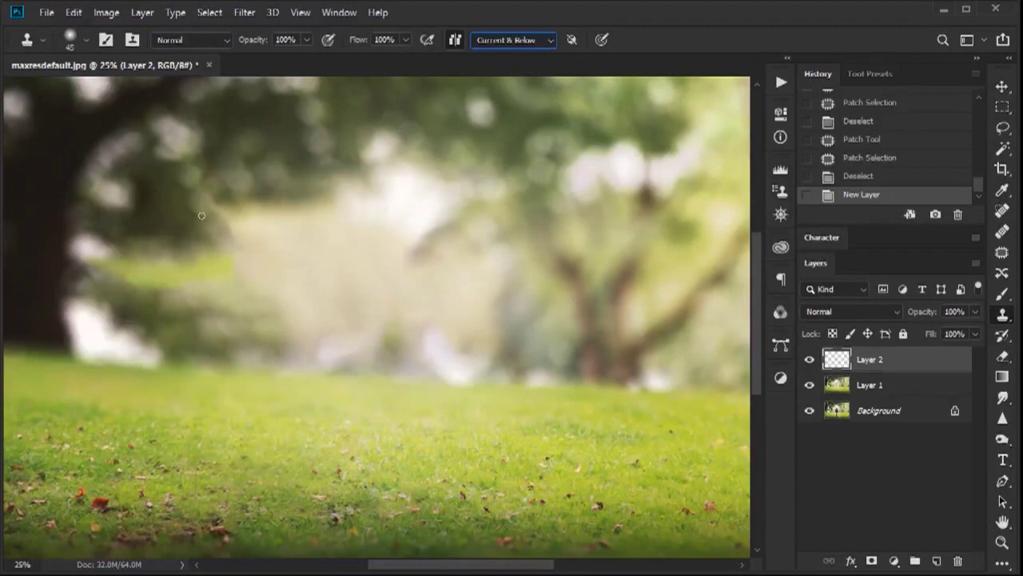
Sample dark foliage with a 300 px Clone Stamp brush and paint it over the bright green patch beside the tree trunk.
ctrl+click(215, 290)
drag(256, 213, 294, 389)
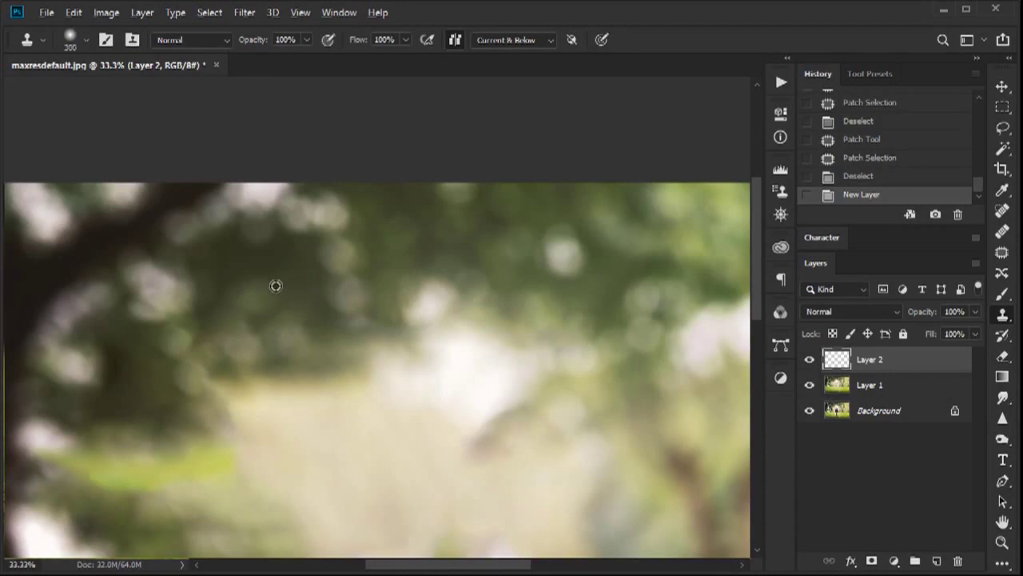
alt+click(254, 293)
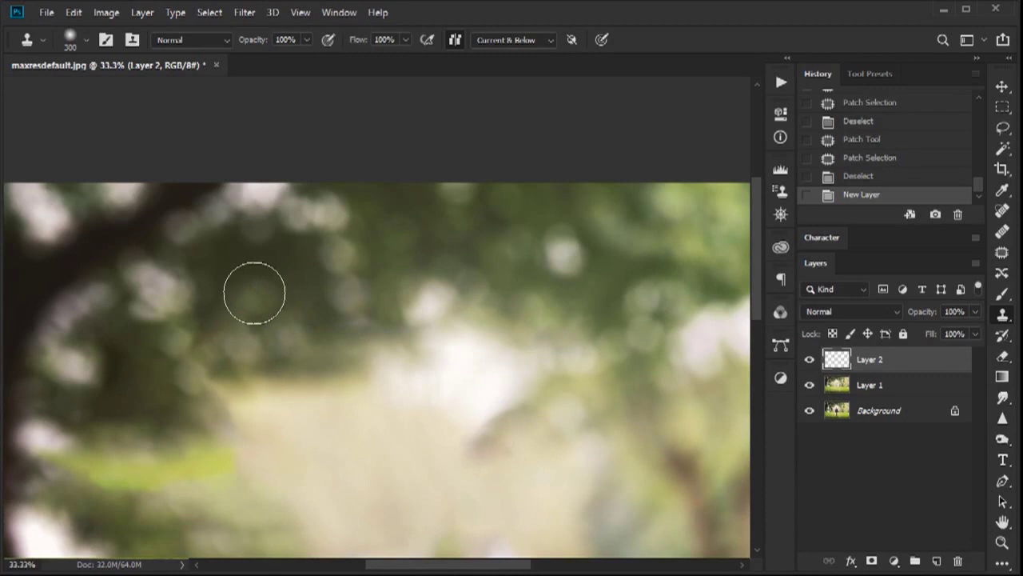
key(bracketright)
key(bracketright)
key(bracketright)
key(bracketright)
key(bracketright)
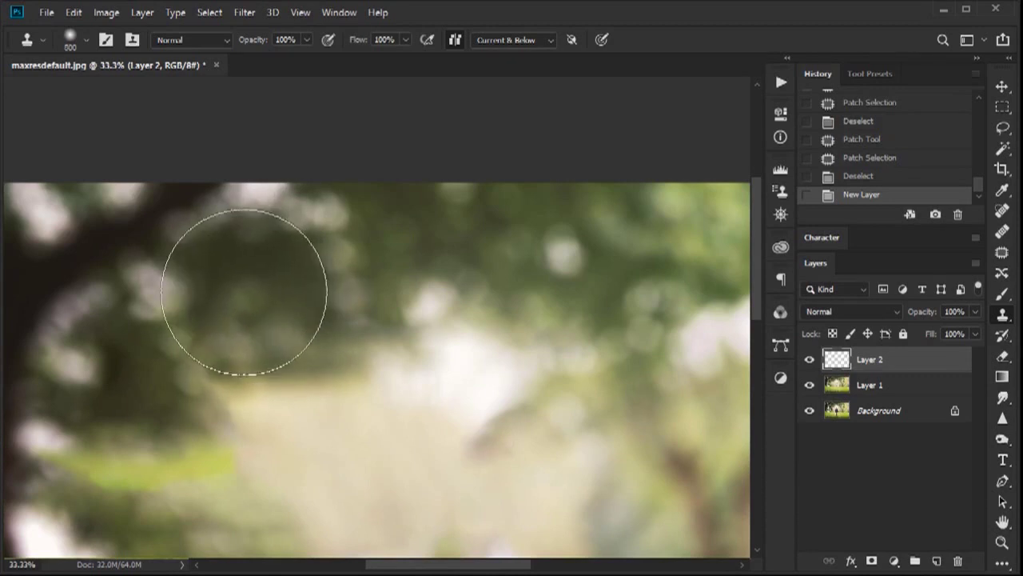
key(bracketleft)
key(bracketleft)
key(bracketleft)
key(bracketleft)
key(bracketleft)
key(bracketleft)
drag(165, 398, 203, 344)
alt+click(293, 245)
alt+click(284, 280)
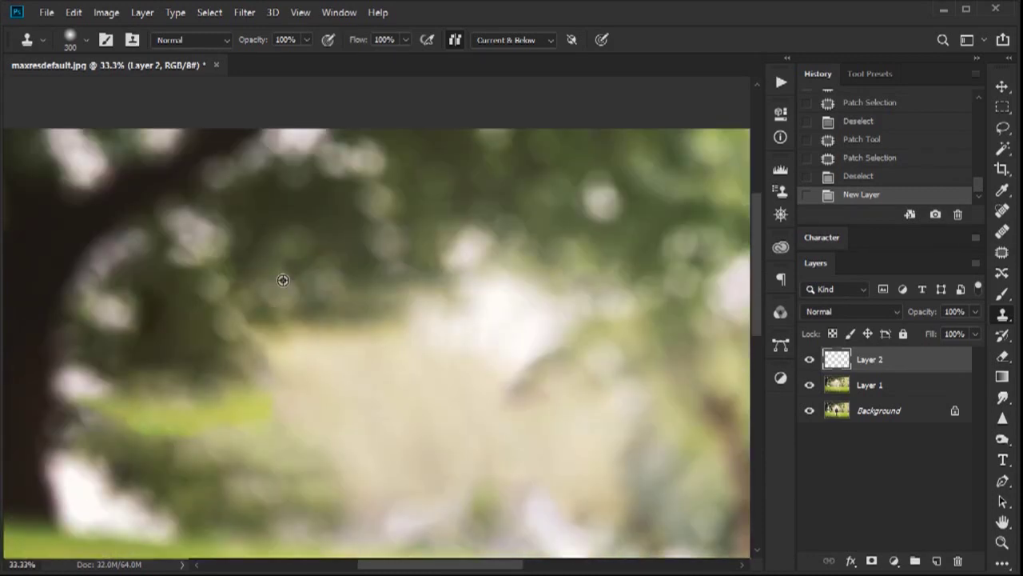
mouse_move(219, 385)
mouse_down()
mouse_move(240, 425)
mouse_move(215, 406)
mouse_move(127, 420)
mouse_move(96, 411)
mouse_move(151, 391)
mouse_move(165, 359)
mouse_move(144, 364)
mouse_move(142, 382)
mouse_up()
Reduce the Clone Stamp brush to 175 px and clone more foliage over the lower edge of the bush.
key(bracketleft)
key(bracketleft)
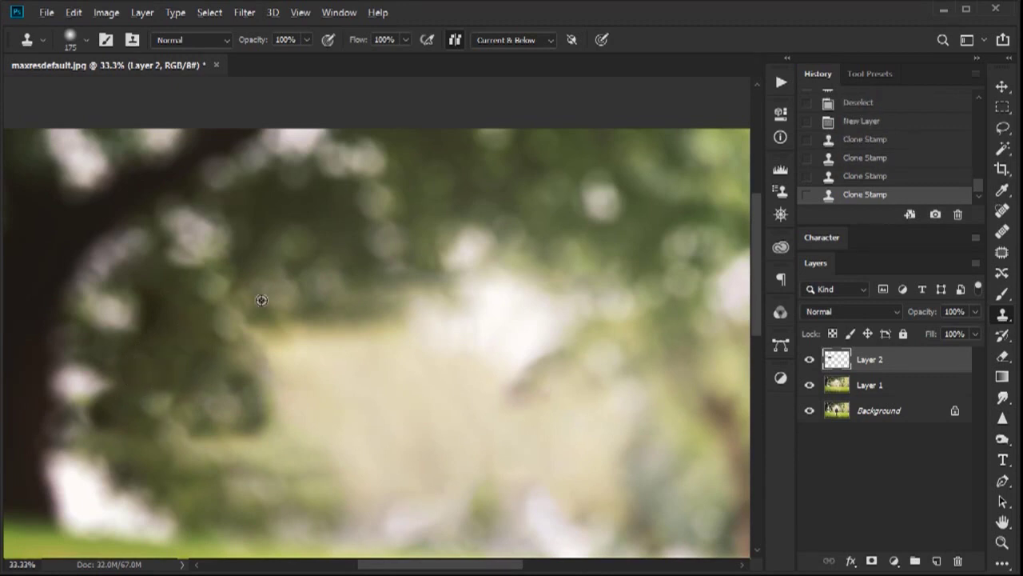
alt+click(212, 281)
mouse_move(192, 432)
mouse_down()
mouse_move(163, 404)
mouse_move(195, 396)
mouse_up()
alt+click(458, 174)
mouse_move(240, 430)
mouse_down()
mouse_move(167, 439)
mouse_move(204, 412)
mouse_move(221, 440)
mouse_up()
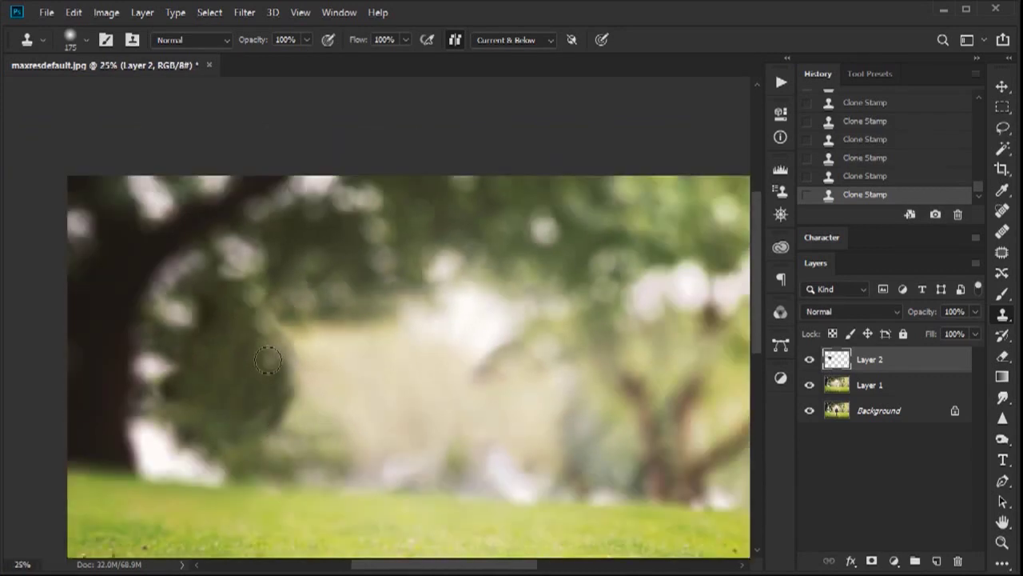
Enlarge the Clone Stamp brush to 500 px.
key(ctrl+minus)
key(bracketright)
key(bracketright)
key(bracketright)
key(bracketright)
key(bracketright)
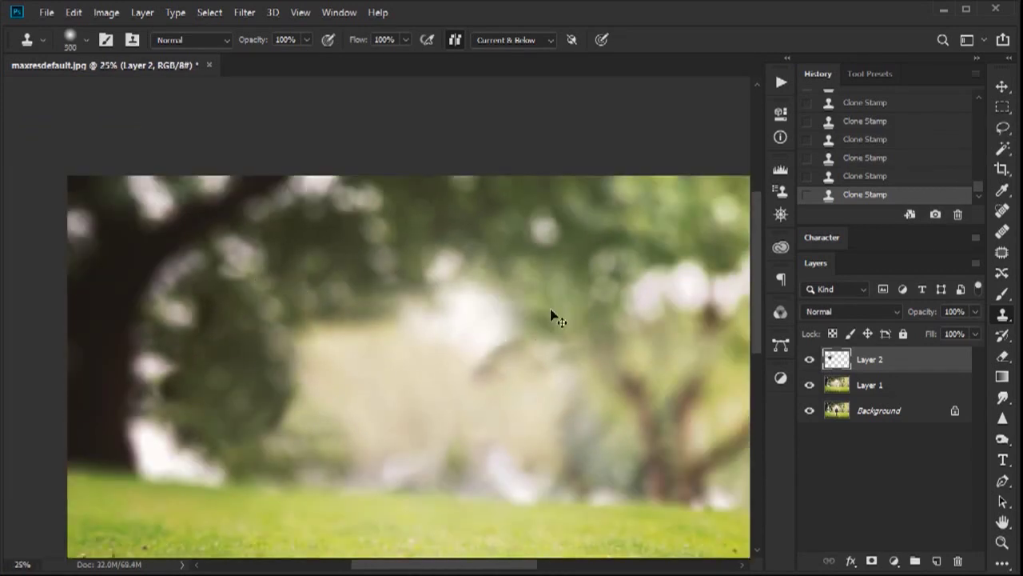
On Layer 1, patch the dark smear below the bright sky gap with the plain beige background, and deselect.
scroll(552, 315, up, 5)
key(j)
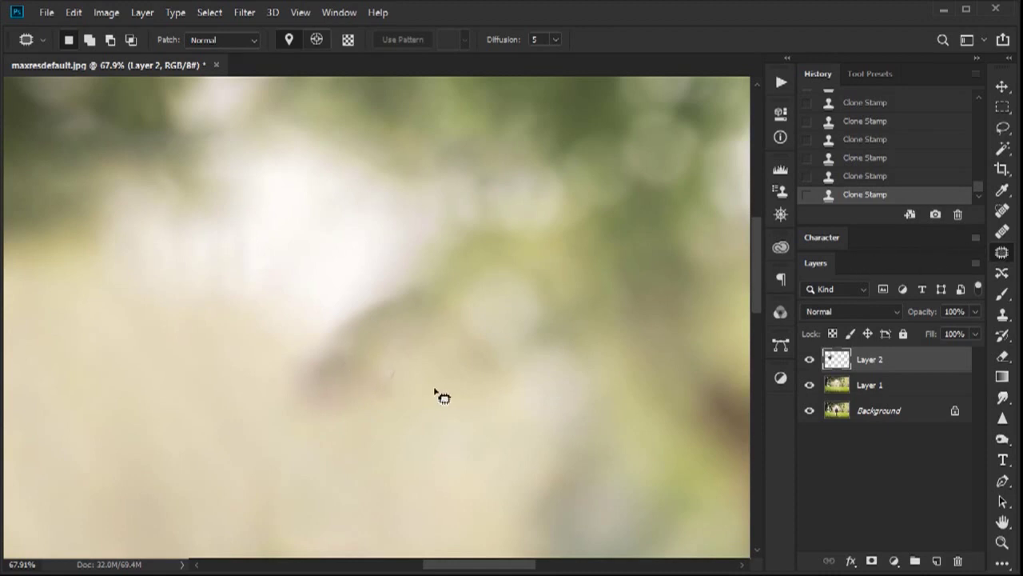
mouse_move(479, 299)
mouse_down()
mouse_move(221, 393)
mouse_move(480, 423)
mouse_up()
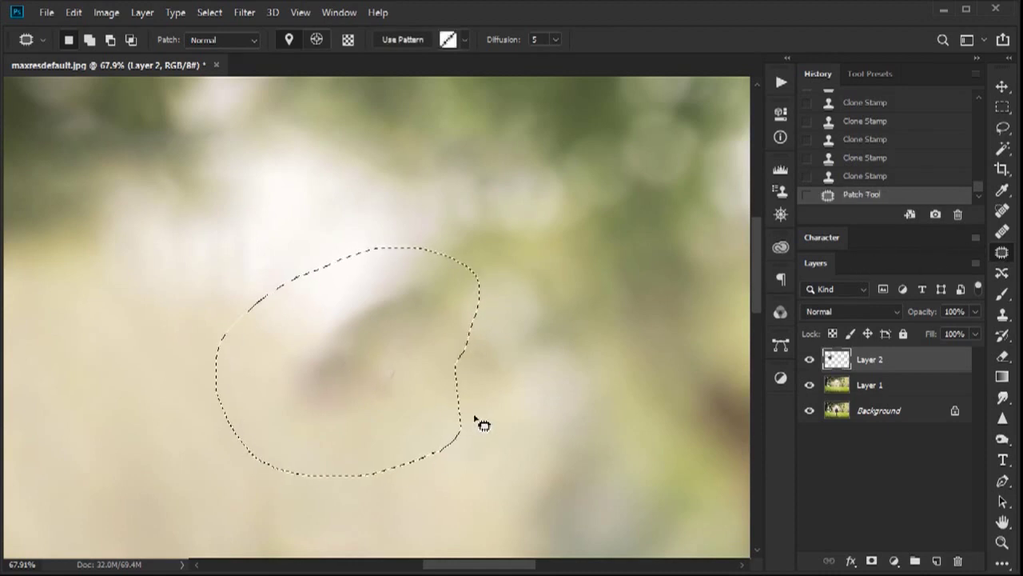
key(ctrl+minus)
key(ctrl+minus)
drag(327, 393, 639, 271)
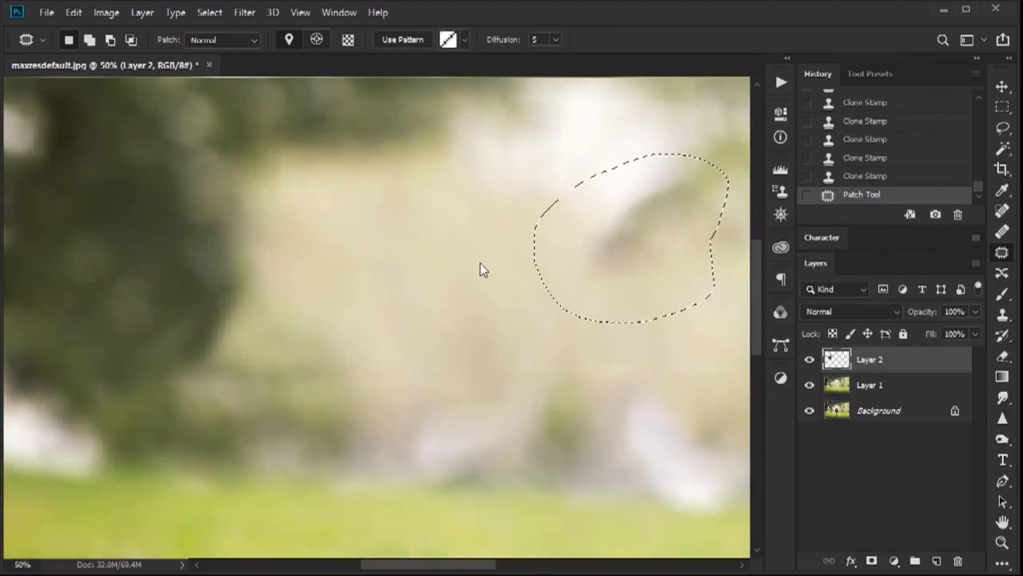
click(879, 387)
drag(639, 286, 407, 259)
drag(426, 243, 441, 252)
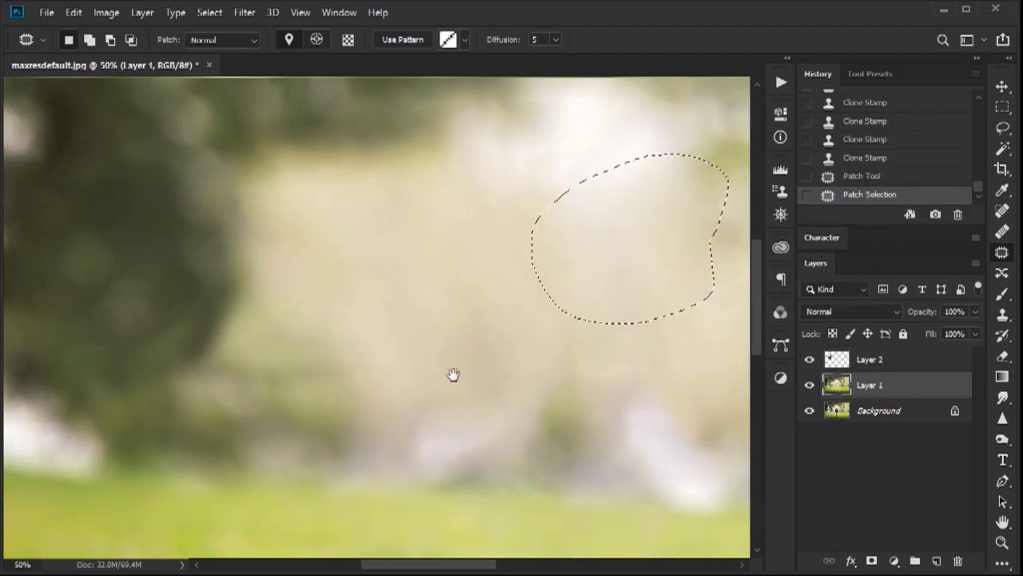
drag(452, 372, 396, 401)
key(ctrl+d)
Merge Layer 1 and Layer 2, and toggle the merged layer's visibility to compare the result with the original photo.
key(ctrl+minus)
key(ctrl+minus)
key(ctrl+minus)
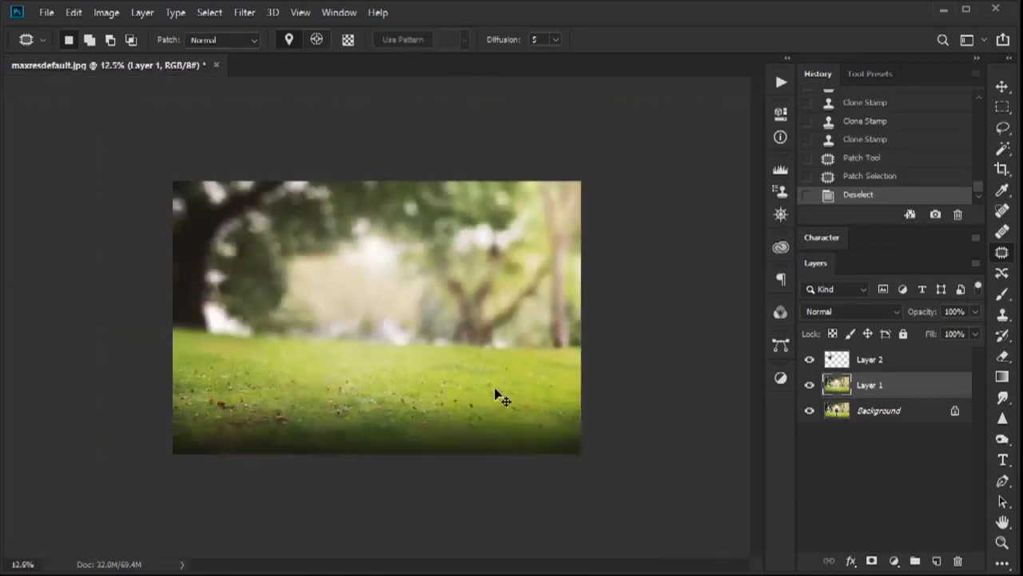
scroll(504, 390, up, 3)
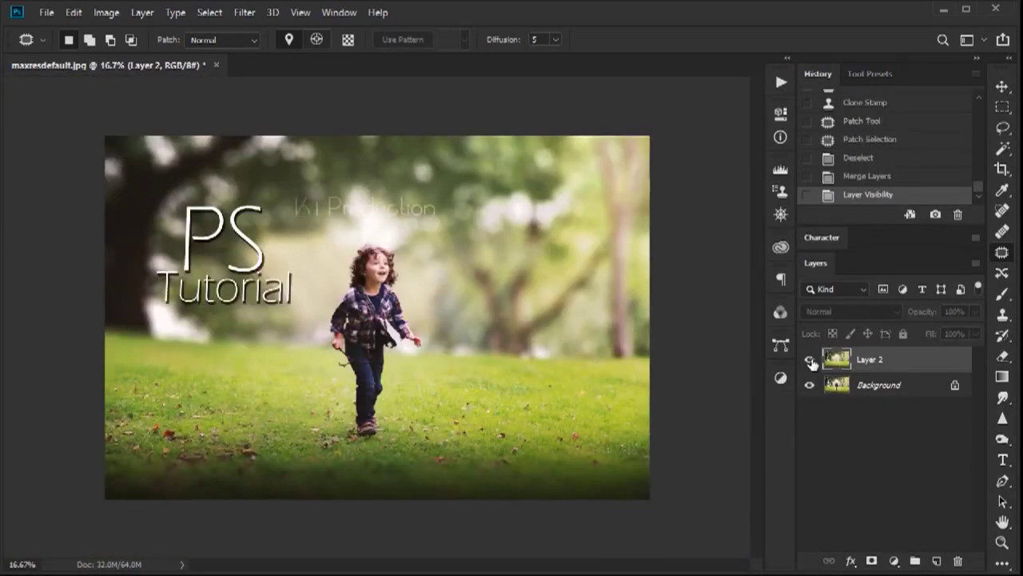
click(810, 360)
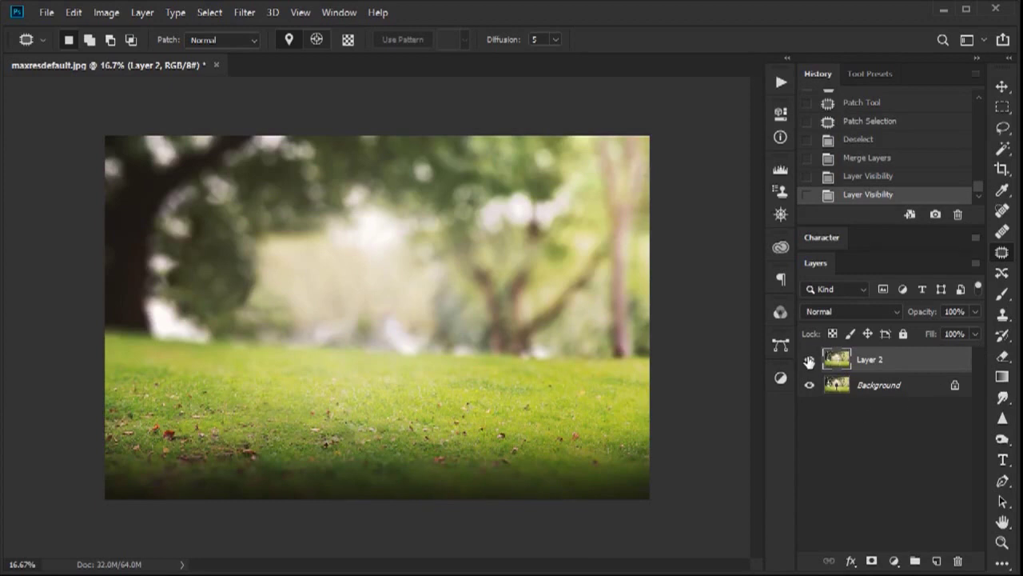
click(810, 360)
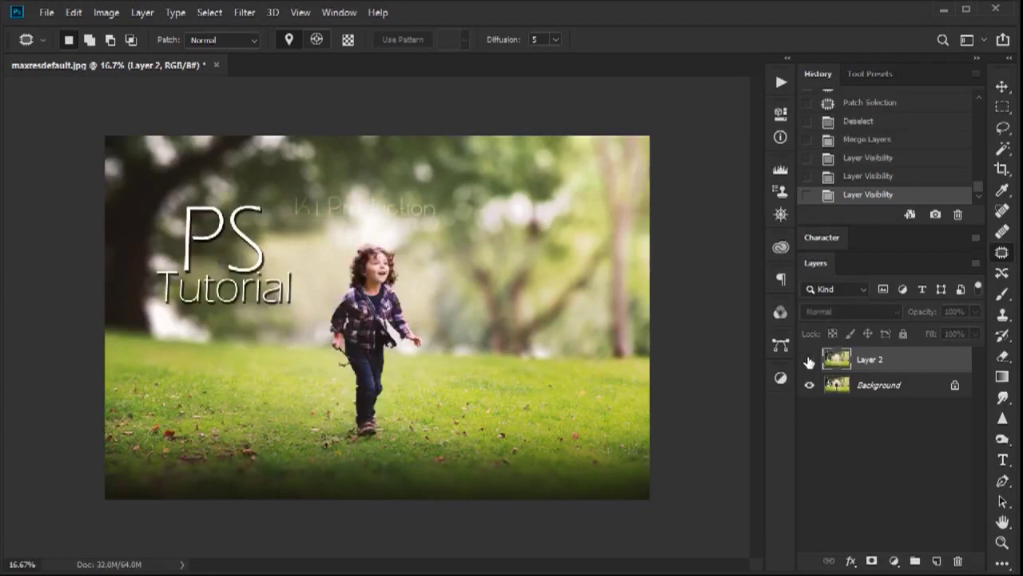
click(809, 361)
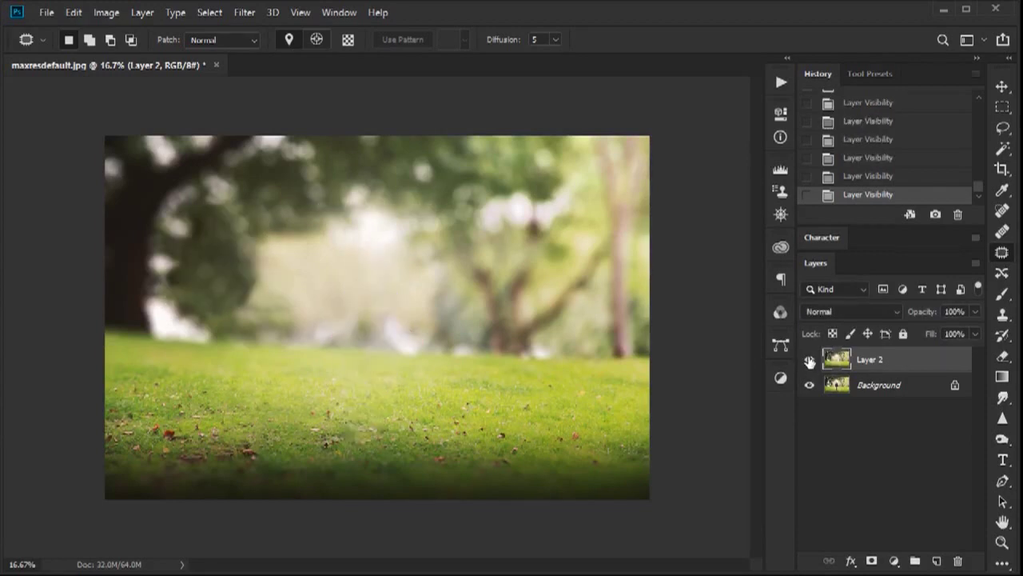